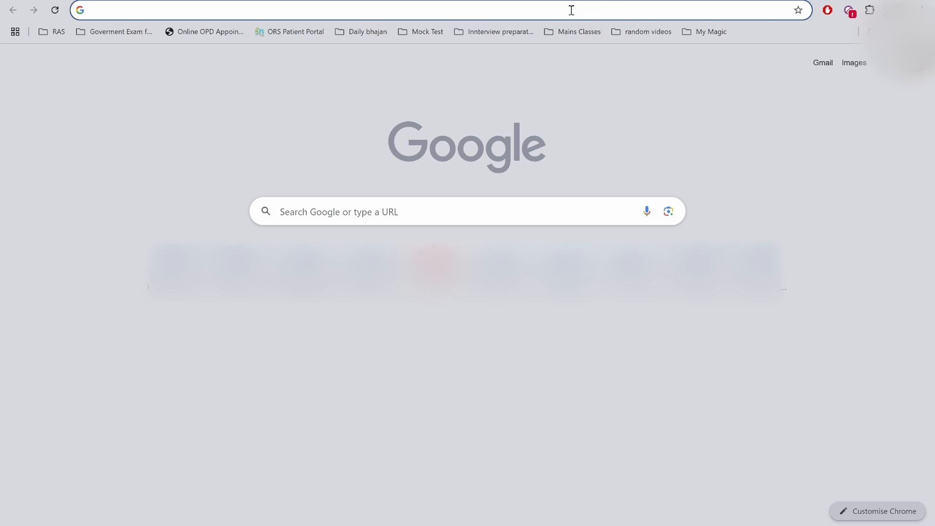
Step: Find the IBPS website through the ibps search and open the CRP-PO/MTs-XIV document upload link under Recent Updates
left_click(571, 9)
left_click(126, 35)
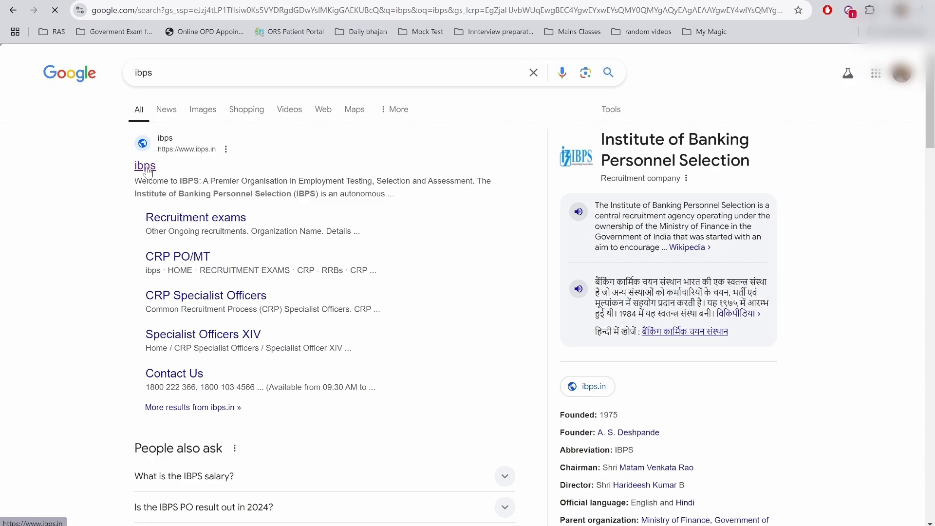
scroll(476, 301, "down", 5)
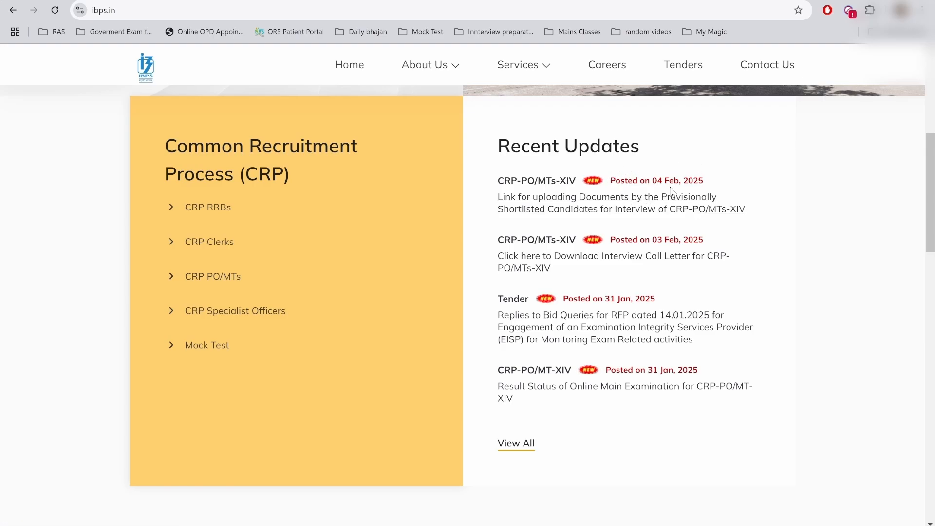
left_click(680, 218)
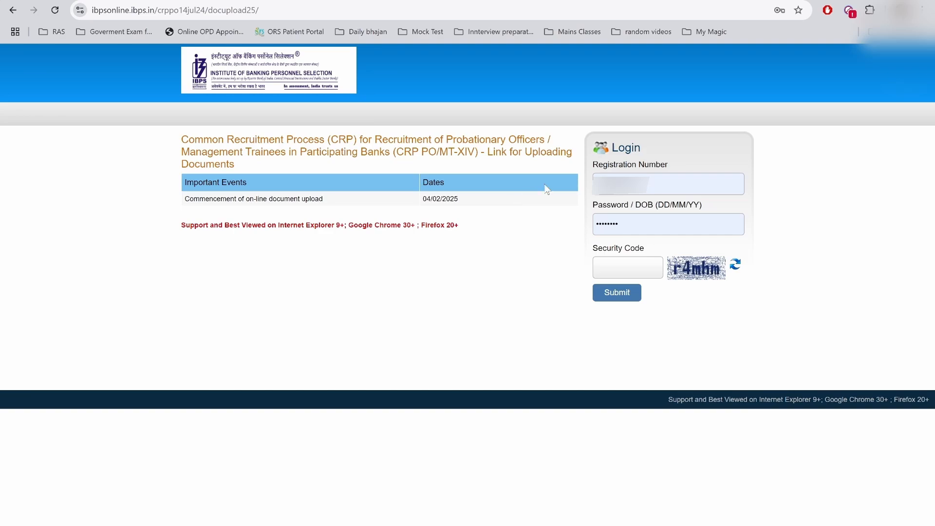
Step: Enter the security code from the image and submit the candidate login
key("Tab")
type("r4mhm")
left_click(621, 299)
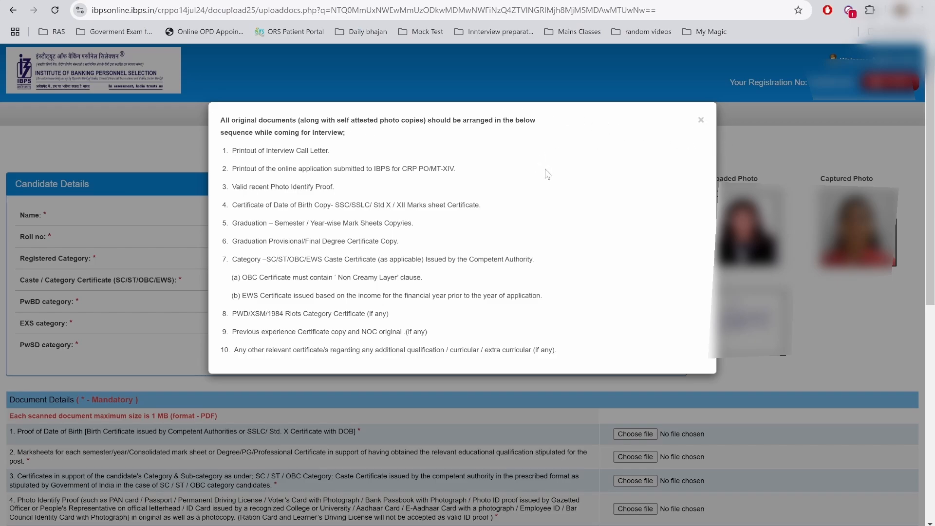
Step: Review the interview document sequence in the notice and close it
left_click_drag(545, 170, 595, 337)
left_click(597, 343)
left_click(701, 126)
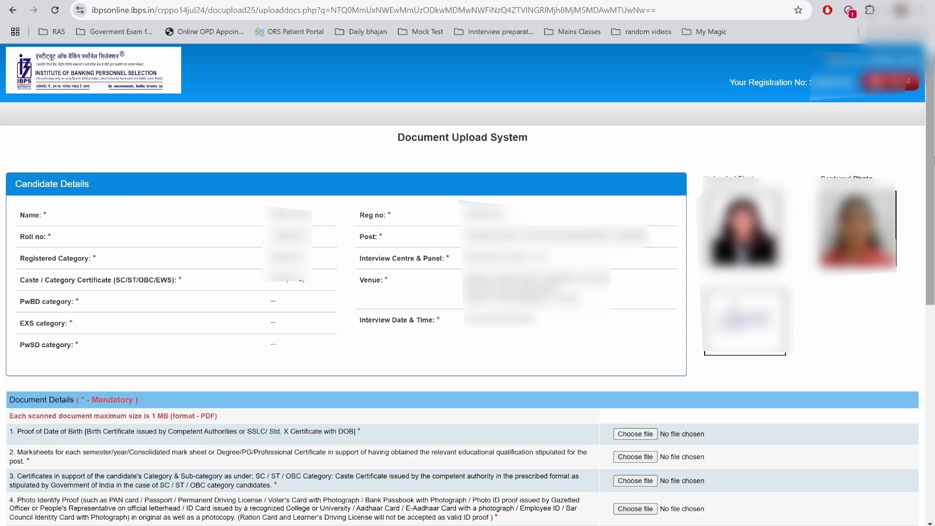
Step: Upload 10THCLASS from the IBPS PO Document upload folder as Proof of Date of Birth and accept its preview
scroll(463, 292, "down", 5)
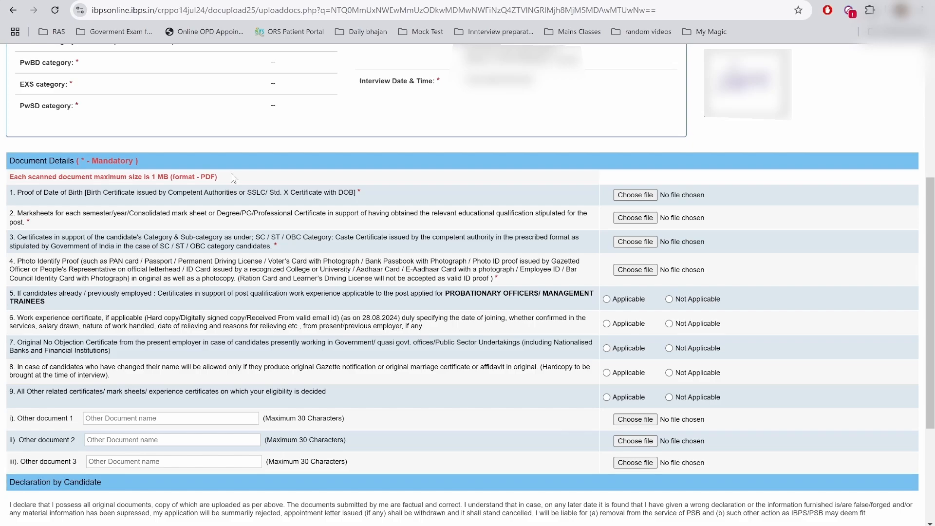
left_click(636, 200)
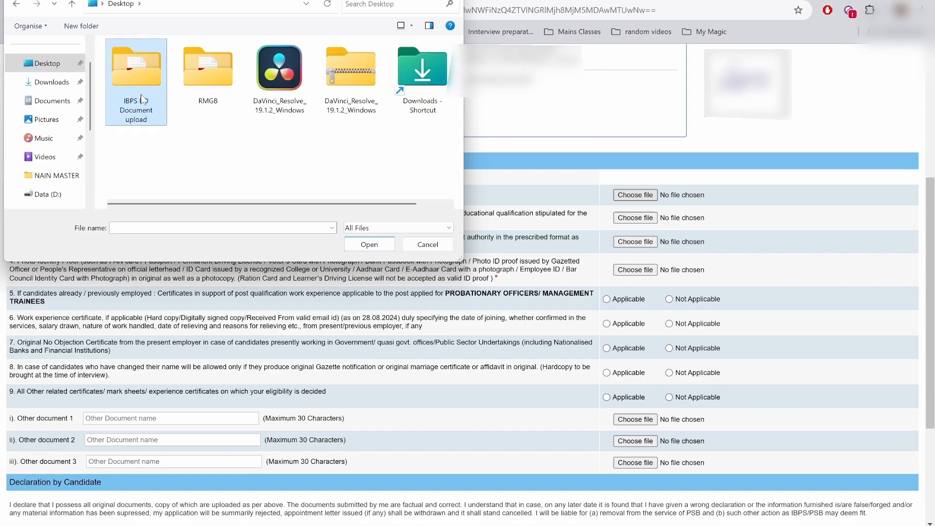
double_click(141, 95)
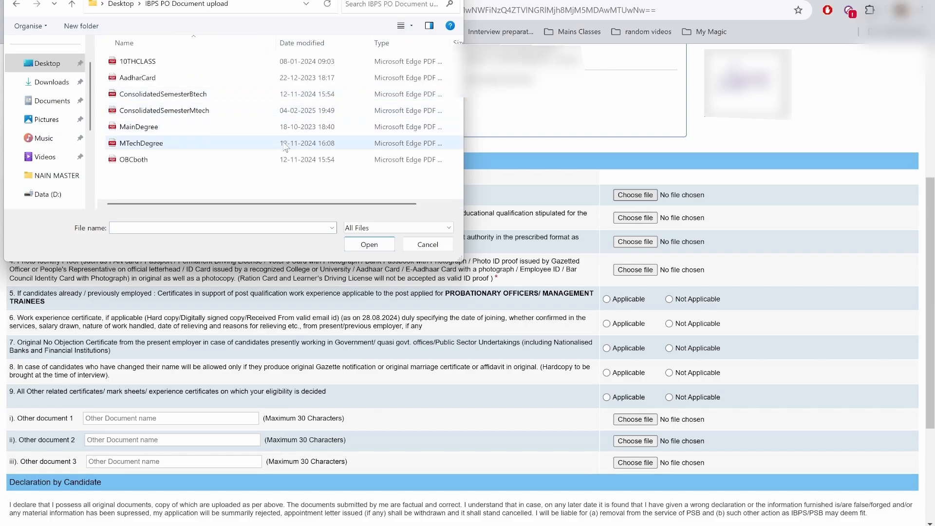
left_click(141, 62)
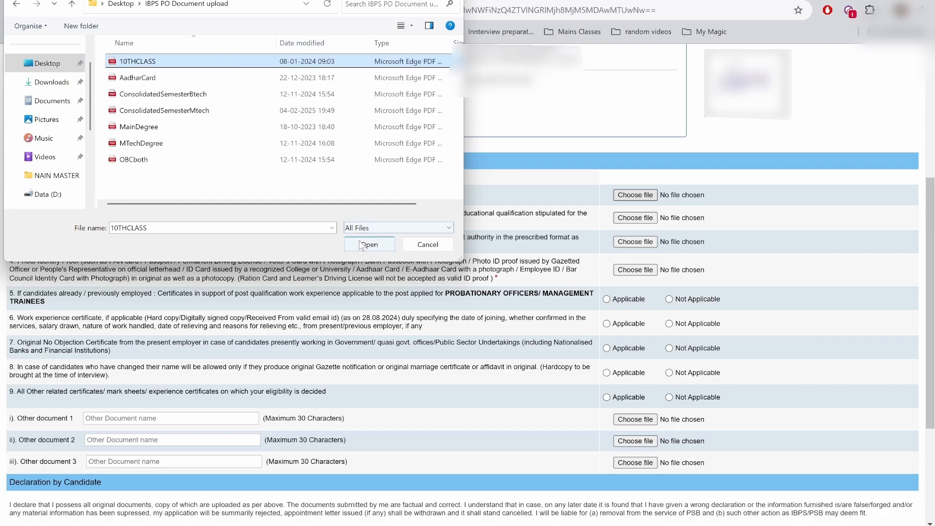
left_click(363, 246)
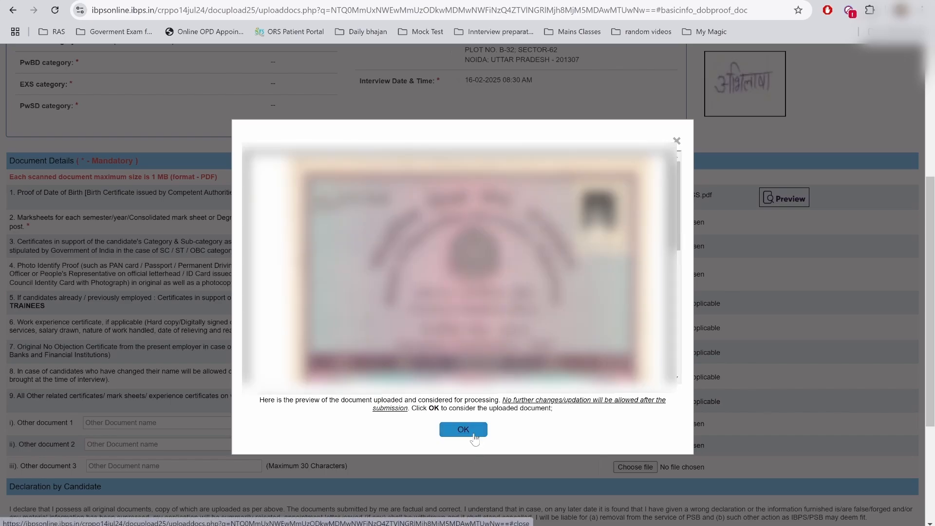
left_click(463, 429)
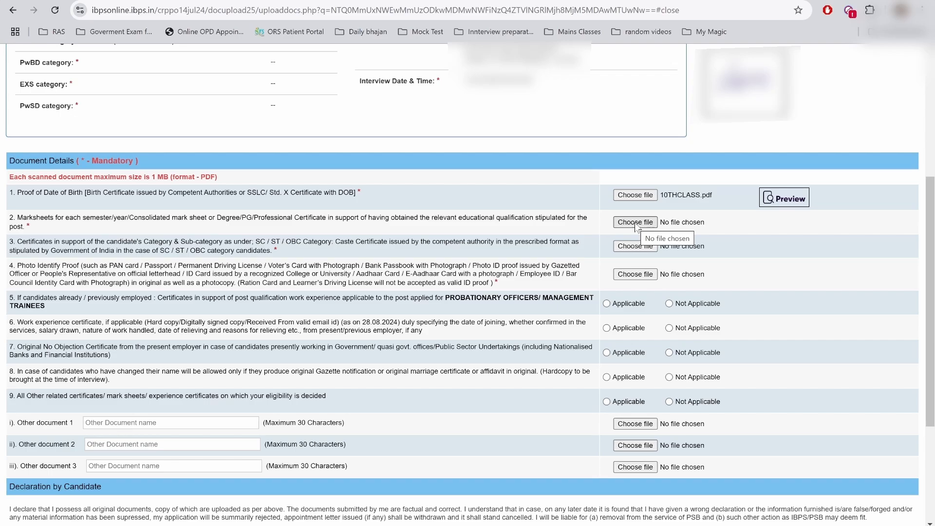
Step: Attach ConsolidatedSemesterBtech as the marksheets document in item 2
left_click(635, 224)
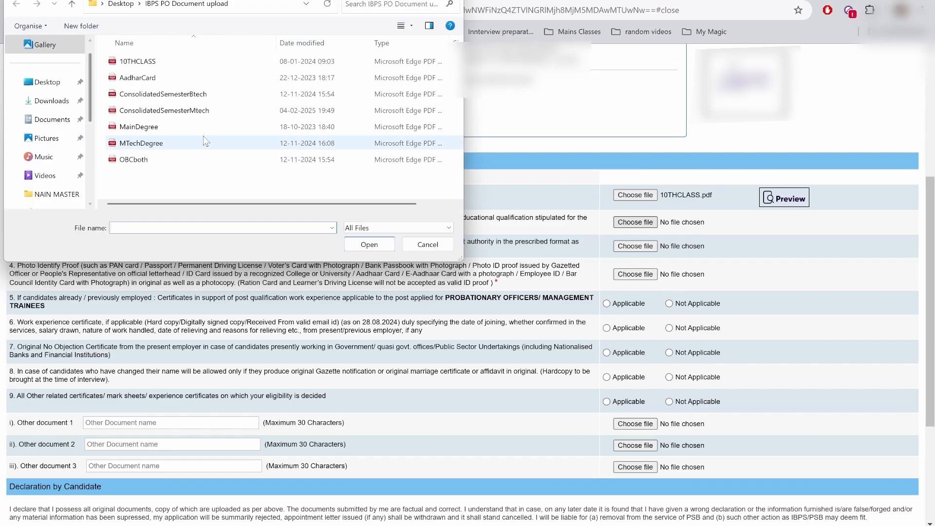
left_click(237, 96)
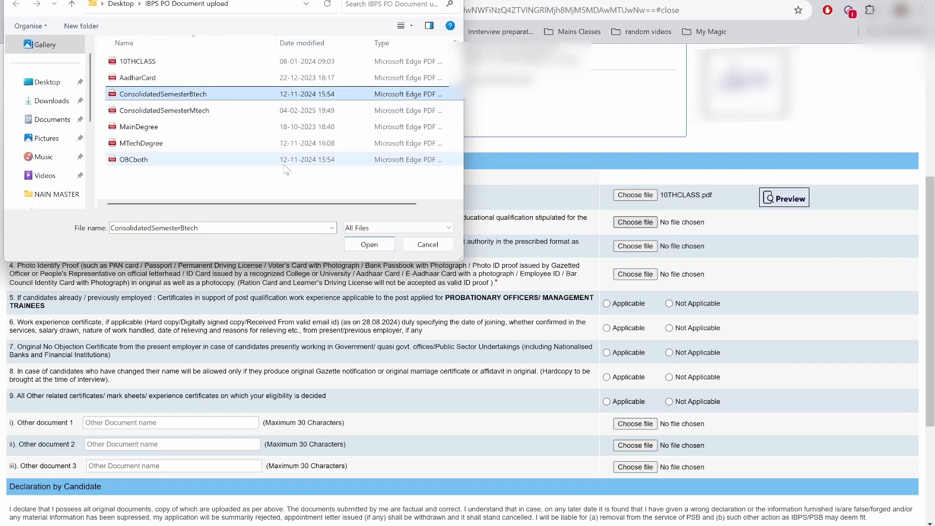
left_click(360, 247)
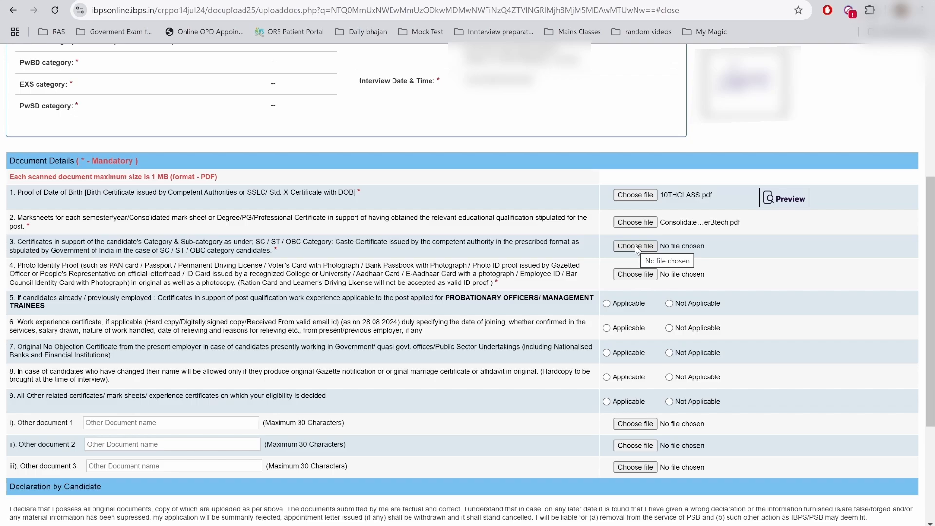
Step: Attach OBCboth as the category certificate in item 3 and AadharCard as the photo identity proof in item 4
left_click(635, 246)
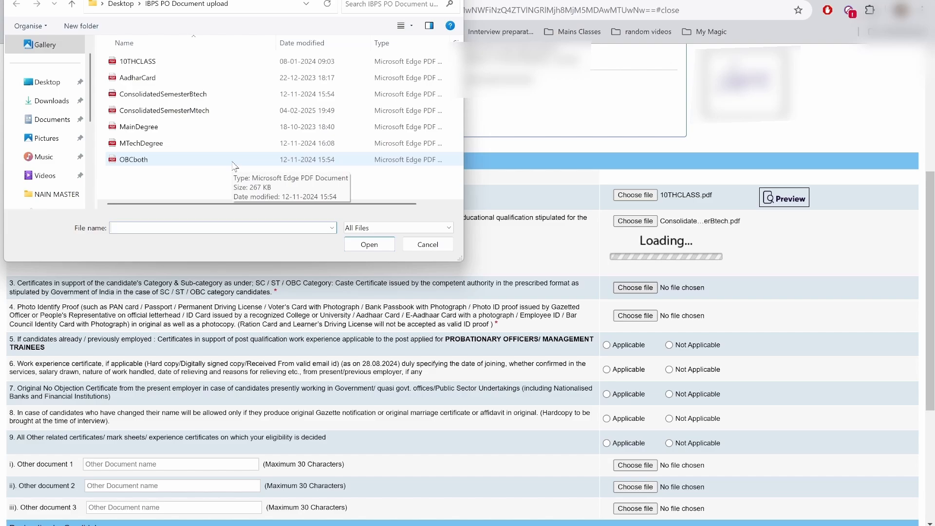
double_click(251, 166)
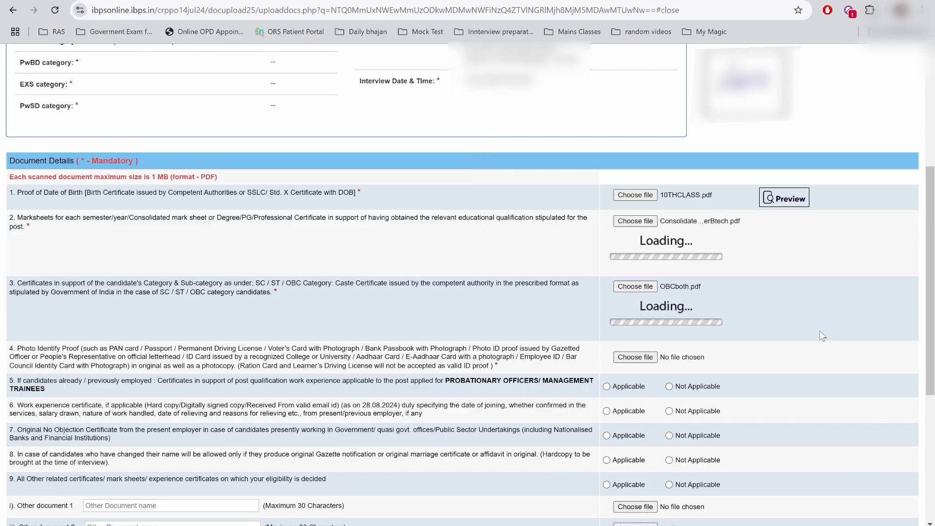
scroll(822, 335, "down", 2)
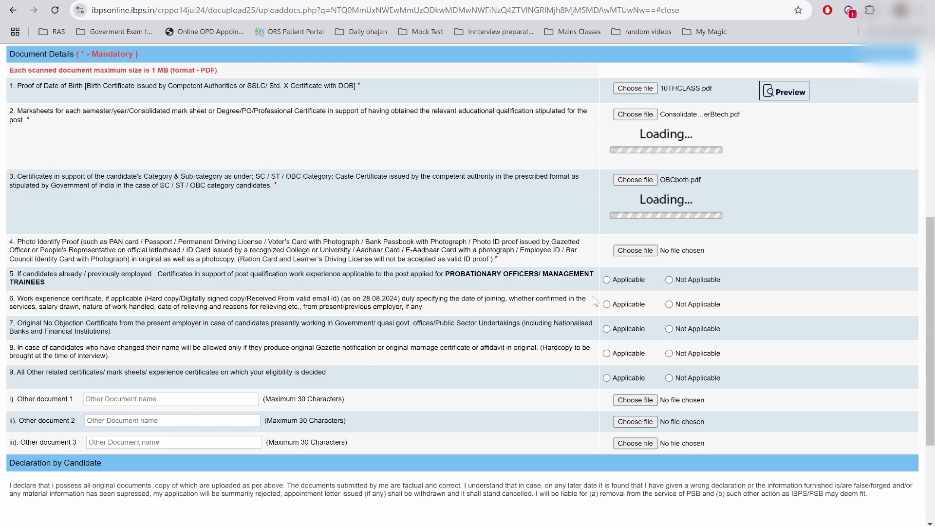
left_click(635, 251)
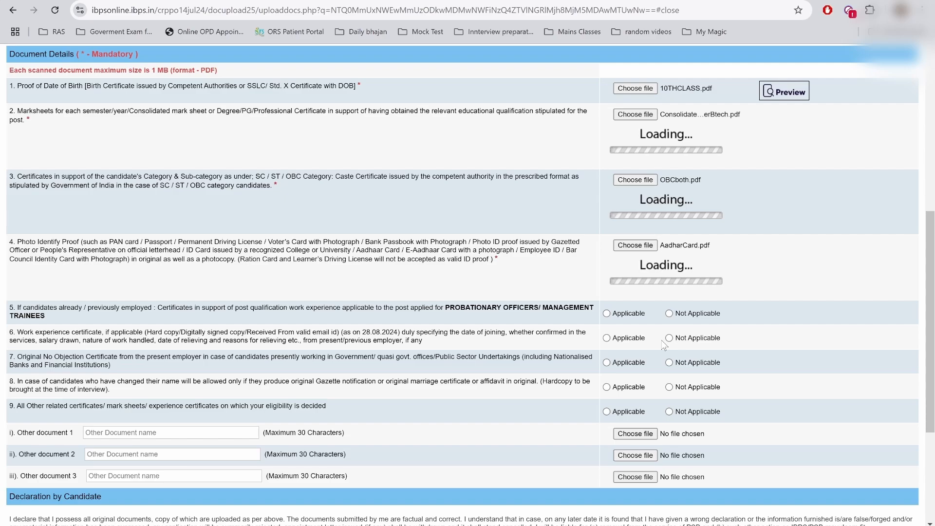
Step: Mark items 5 to 8, covering employment, work experience, No Objection Certificate and name change, as Not Applicable
left_click(669, 313)
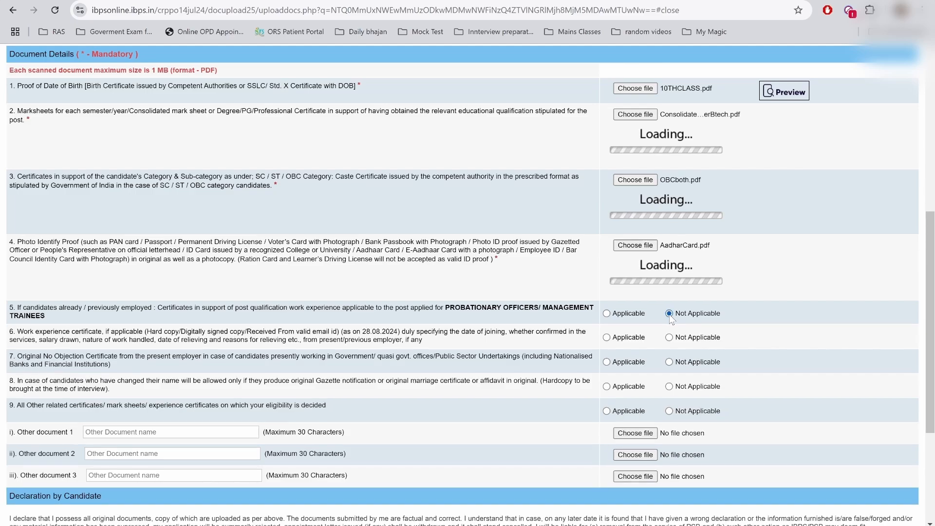
left_click(668, 341)
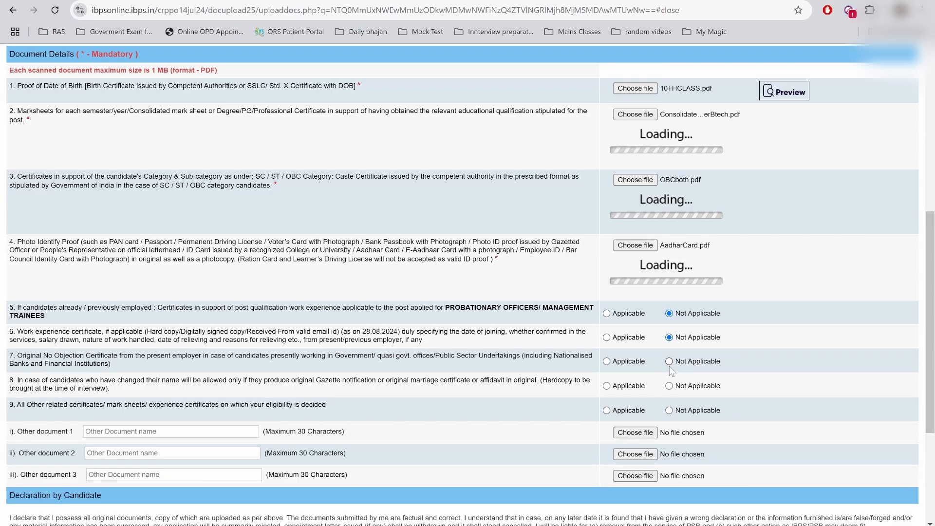
left_click(607, 314)
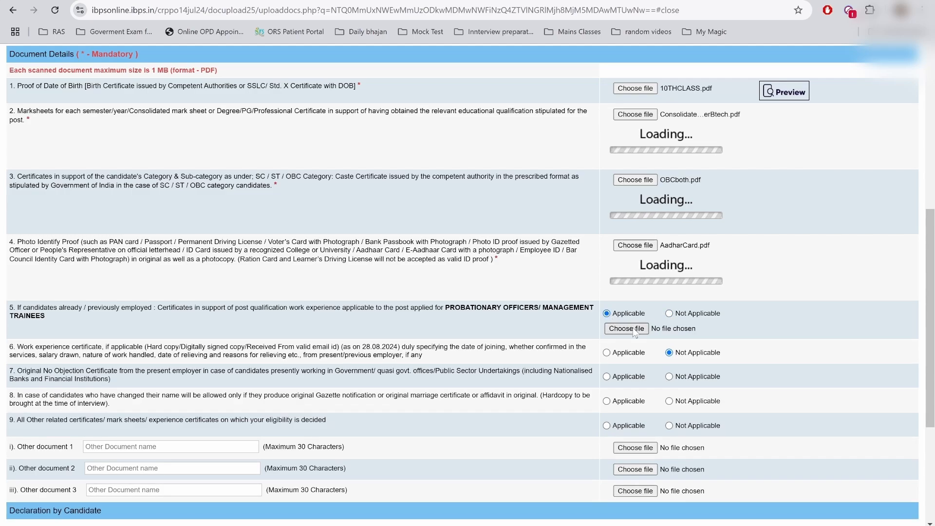
left_click(669, 314)
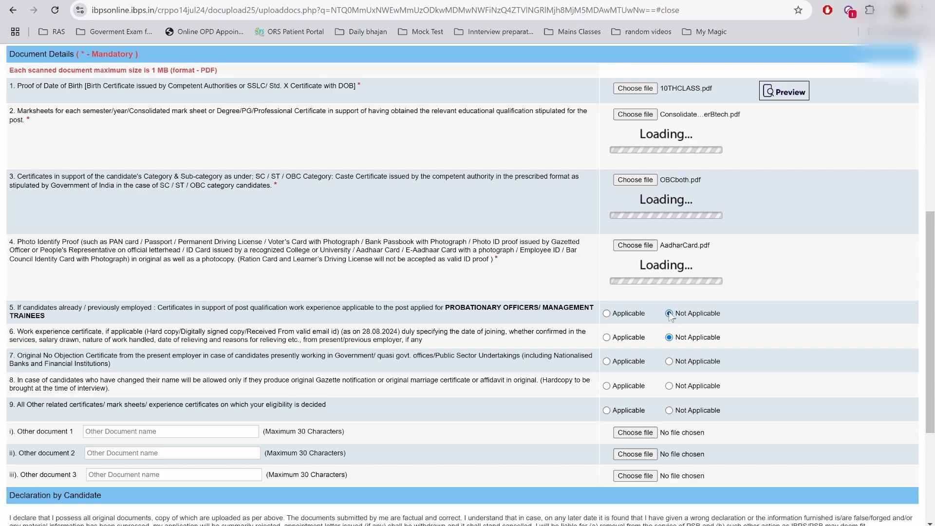
left_click(668, 362)
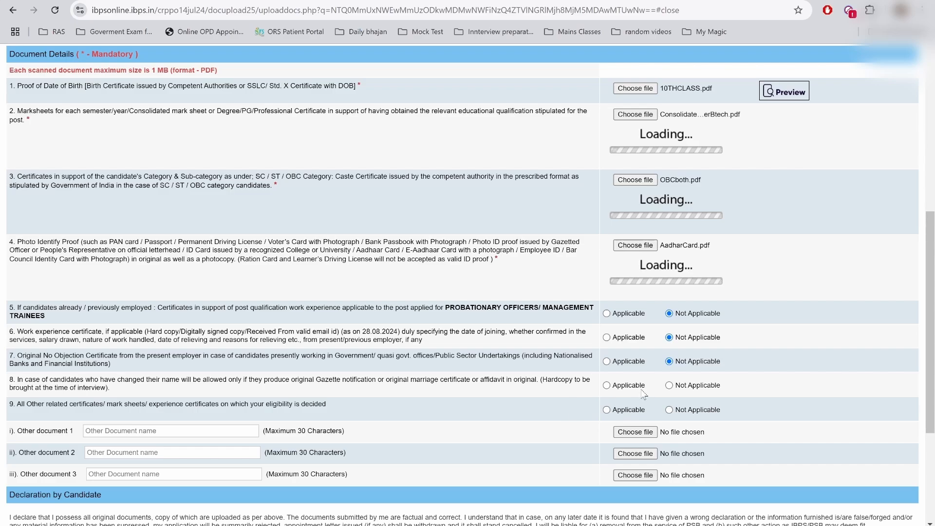
left_click(669, 385)
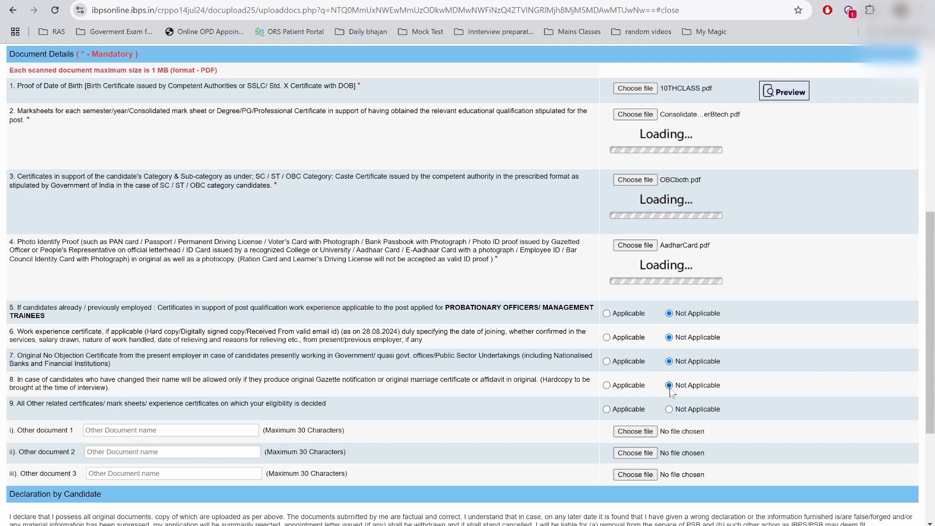
Step: Mark item 9 for other related certificates as Applicable and attach MTechDegree as Other document 1
scroll(740, 308, "down", 3)
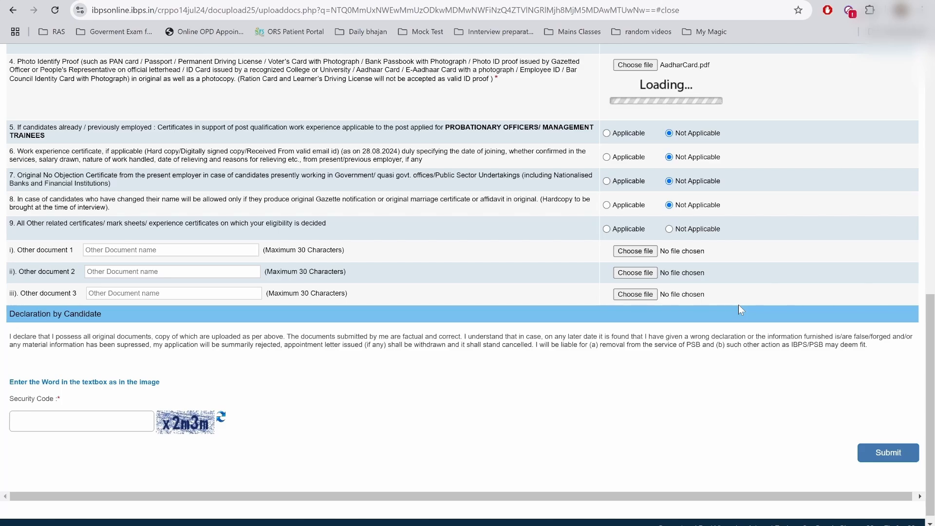
left_click(606, 229)
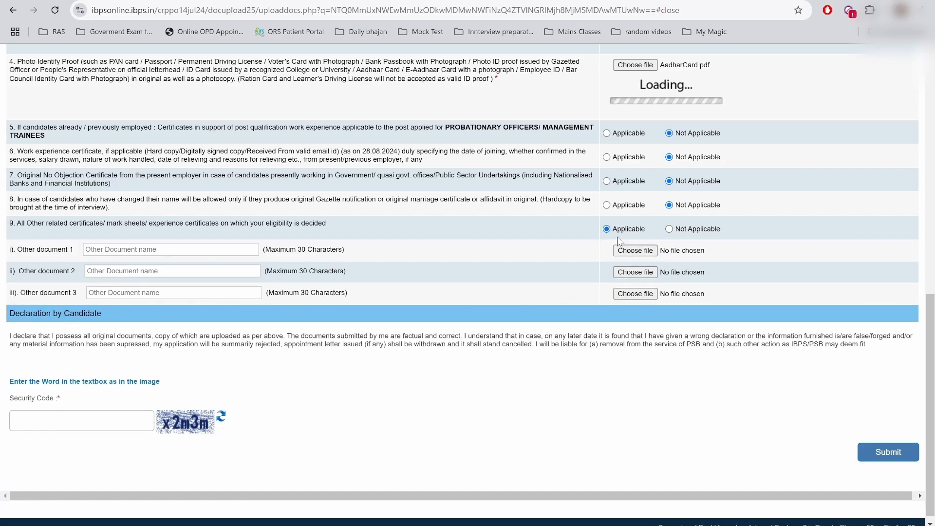
left_click(670, 229)
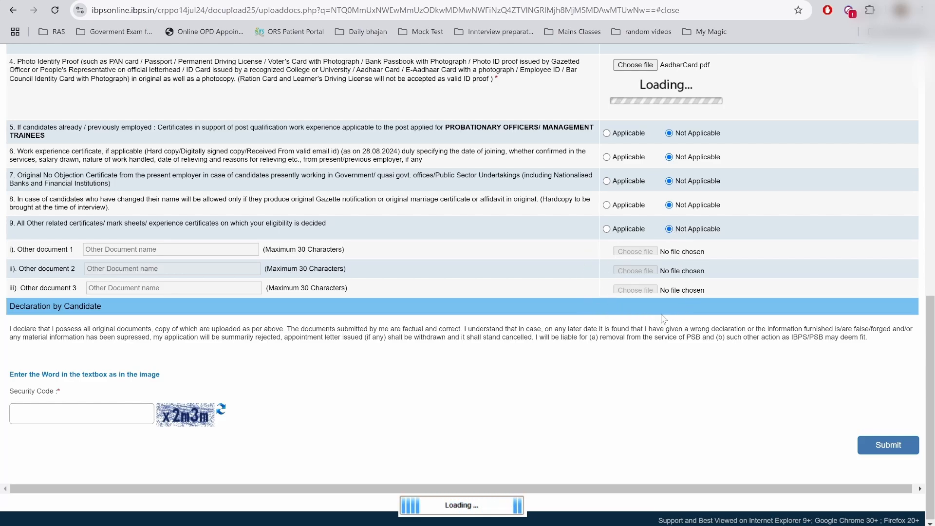
left_click(606, 229)
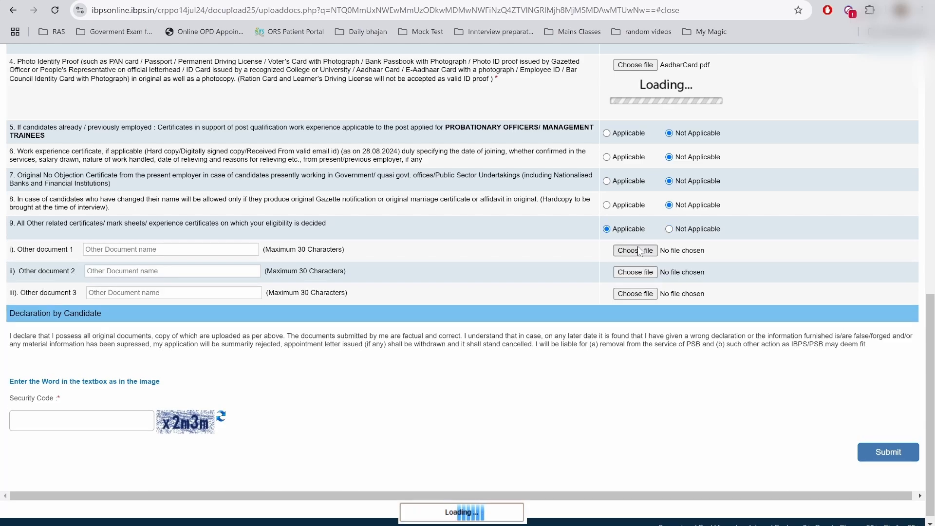
left_click(640, 250)
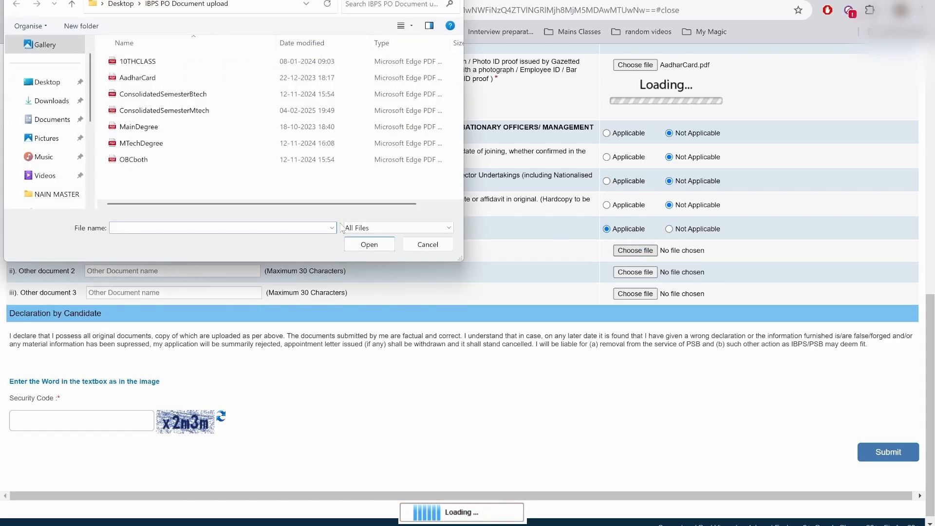
left_click(204, 142)
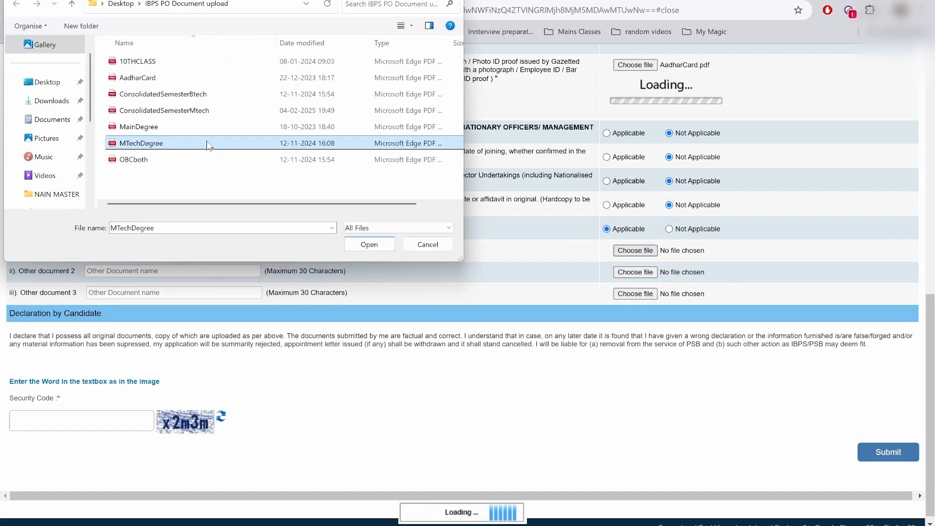
left_click(375, 246)
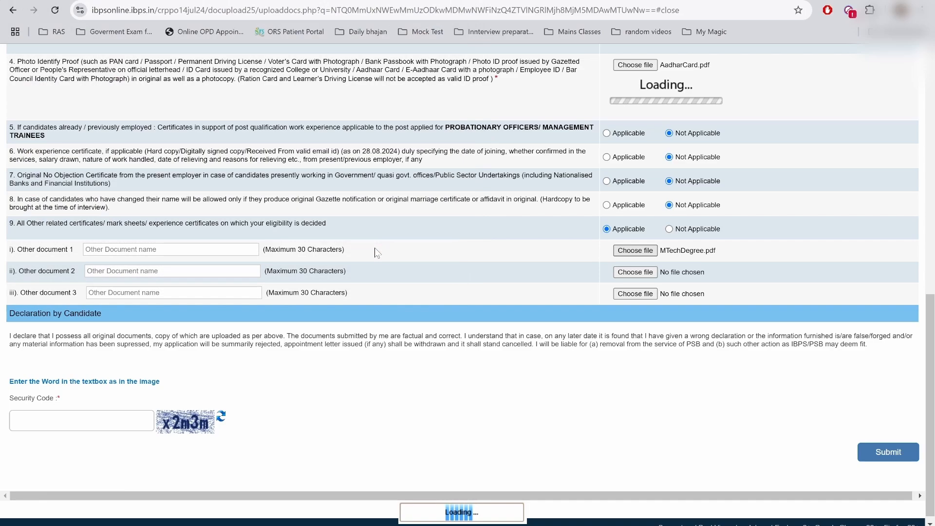
Step: Attach ConsolidatedSemesterMtech as Other document 2
left_click(643, 276)
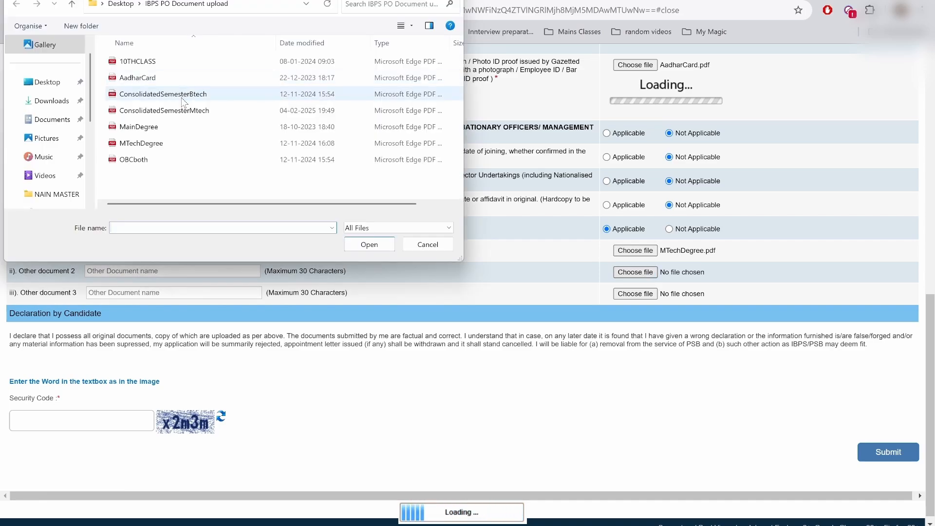
left_click(203, 111)
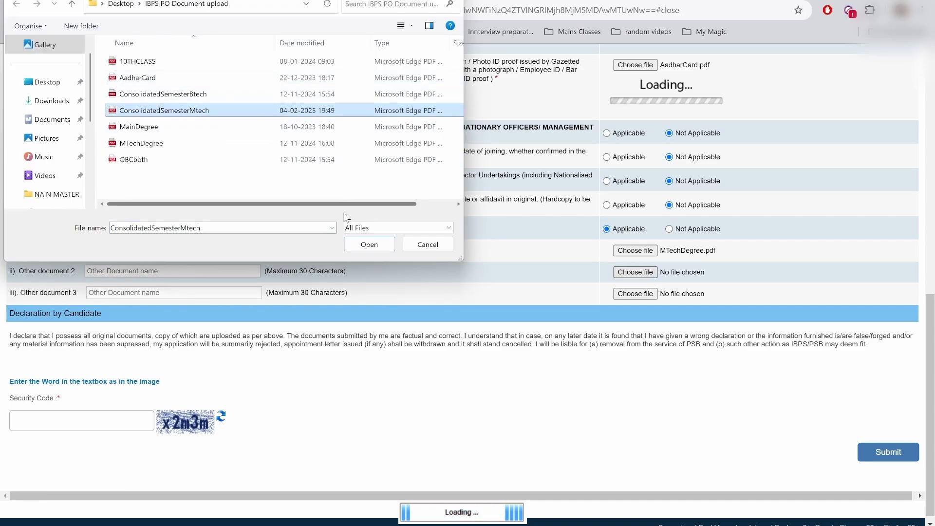
left_click(369, 244)
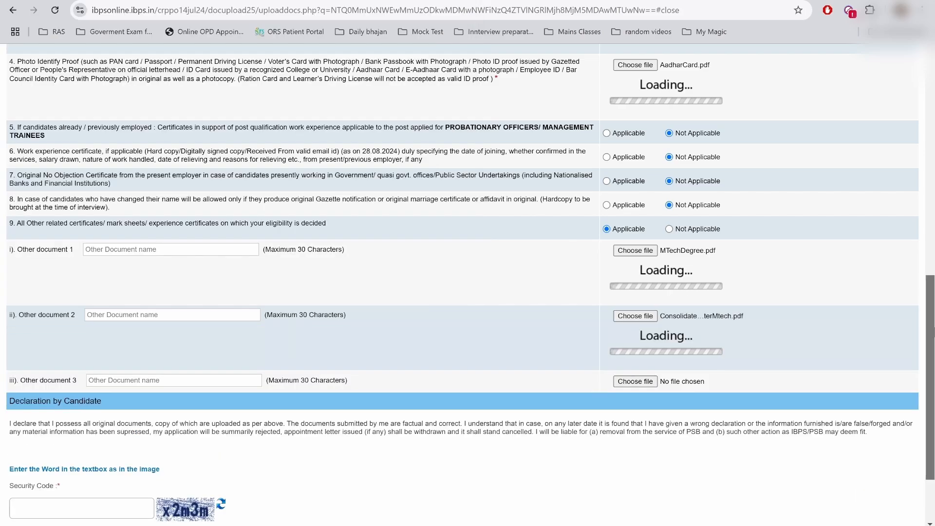
scroll(467, 283, "up", 10)
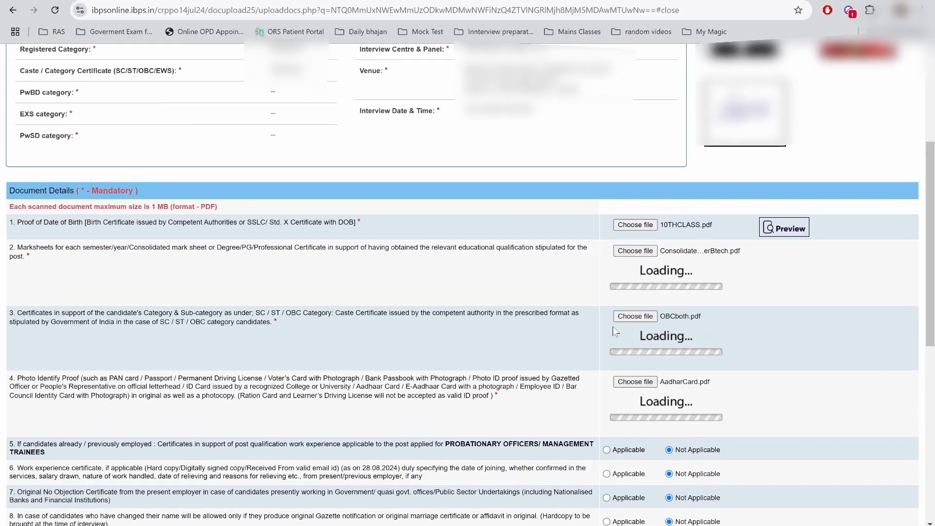
left_click_drag(928, 243, 931, 469)
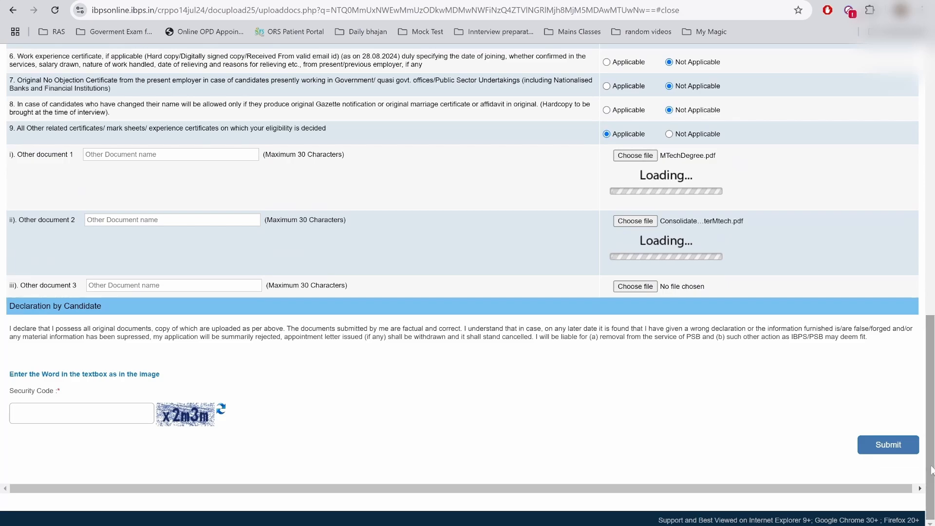